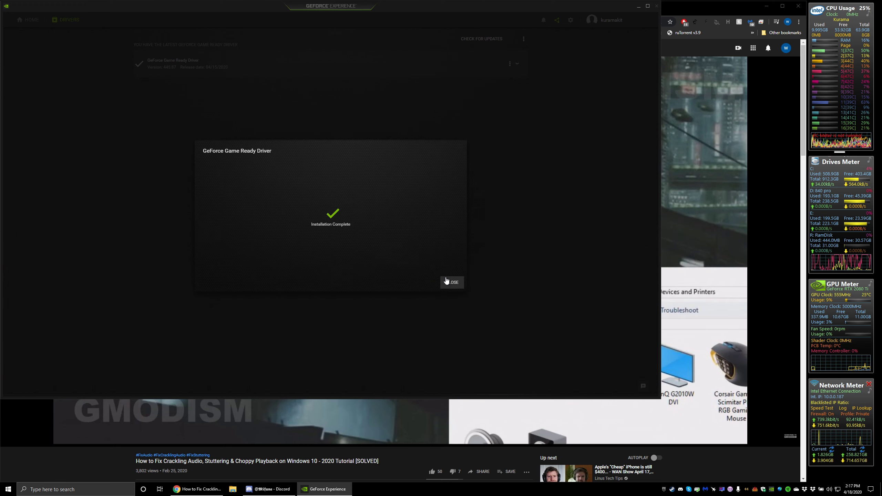
# - Dismiss the Installation Complete notice for driver 445.87 and check for newer driver updates
pyautogui.click(452, 282)
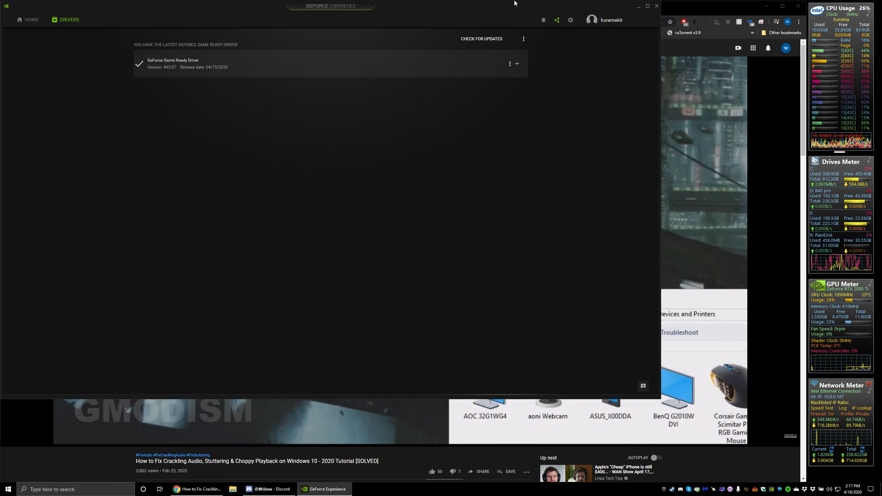
pyautogui.click(482, 39)
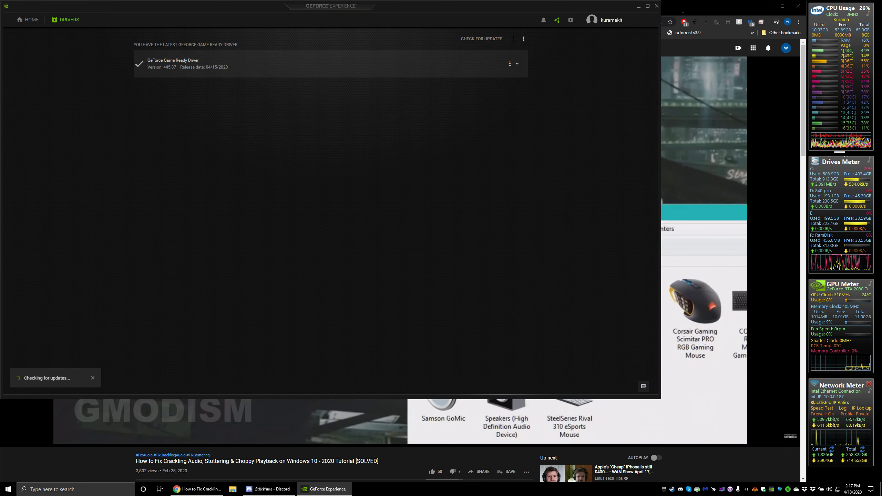
# - Close GeForce Experience and open the overlay's Instant Replay menu over the playing tutorial
pyautogui.click(659, 8)
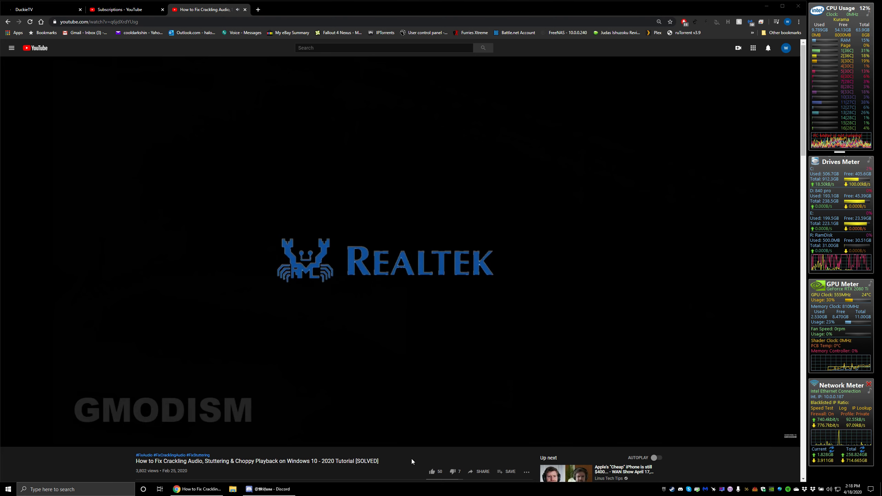
pyautogui.hotkey('alt', 'z')
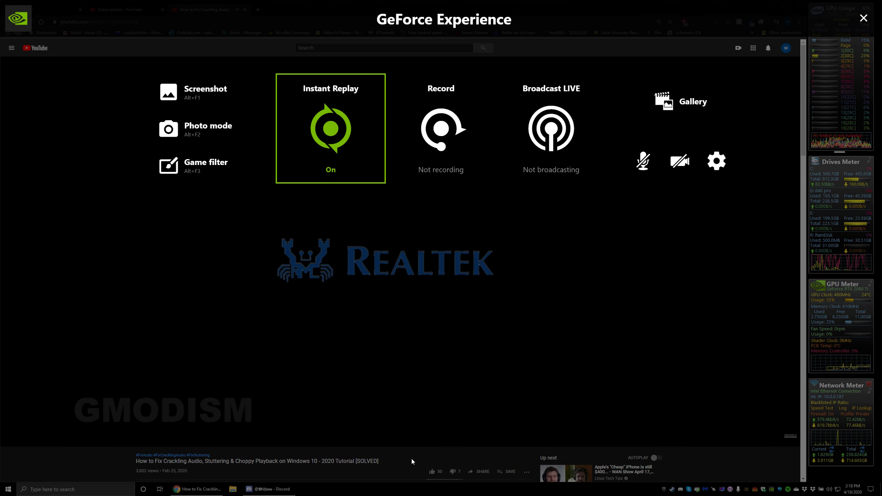
pyautogui.click(331, 171)
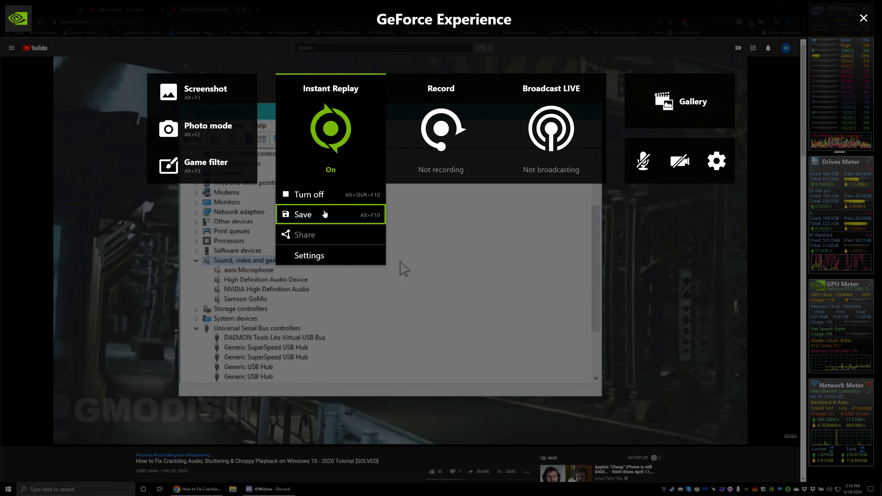